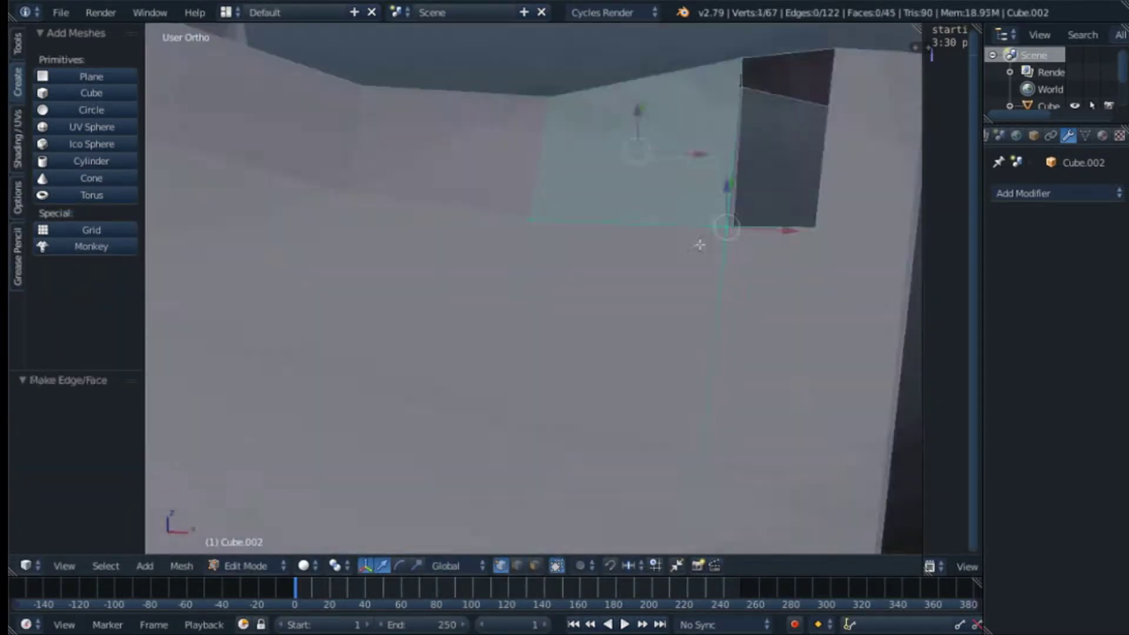
Exit Edit Mode on Cube.002 back to Object Mode and zoom the viewport out
{"action": "key", "text": "Tab"}
{"action": "key", "text": "Tab"}
{"action": "scroll", "coordinate": [700, 245], "scroll_direction": "down", "scroll_amount": 5}
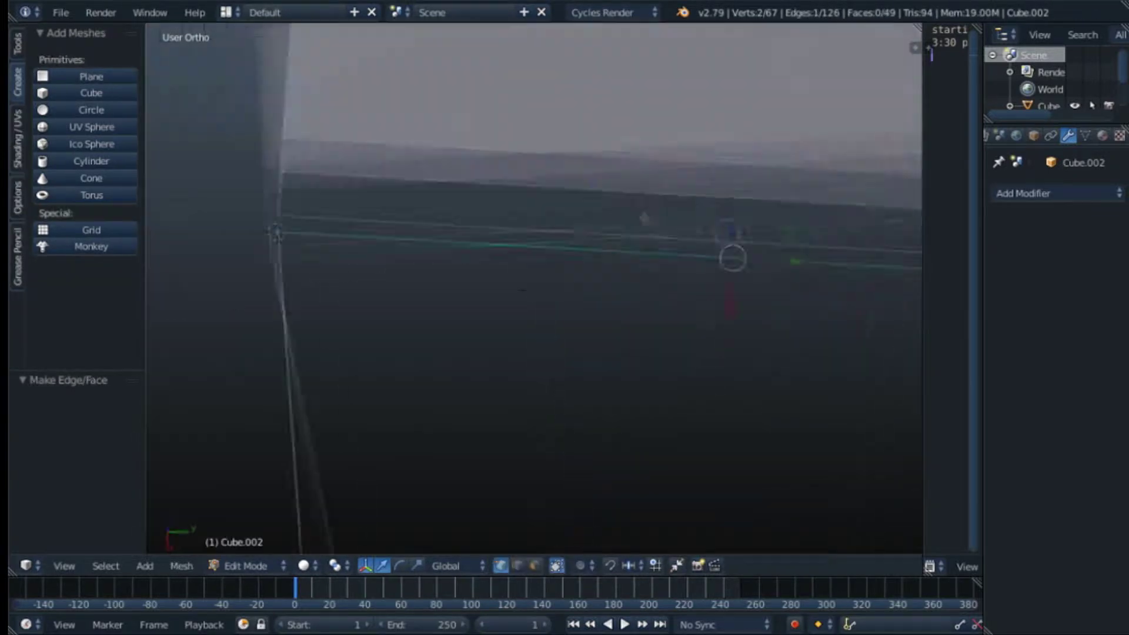